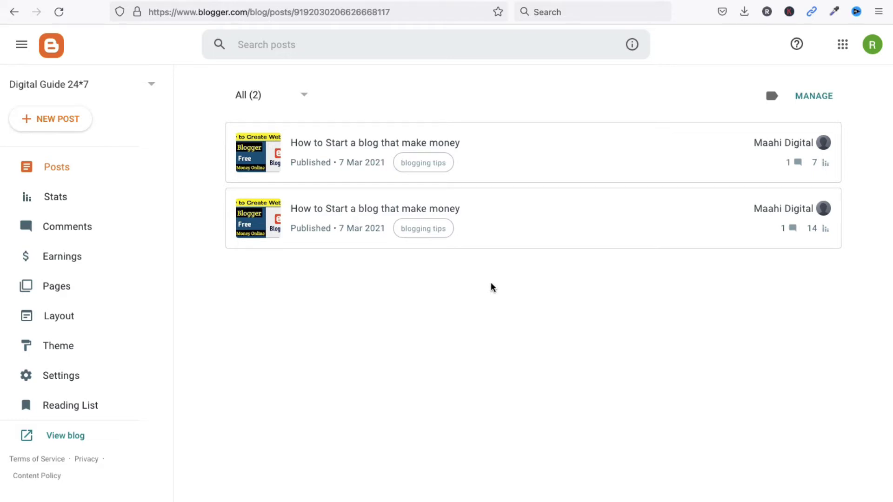
View the live digitalguide247.blogspot.com blog from Blogger, select its address, and open a new tab.
key("alt+Left")
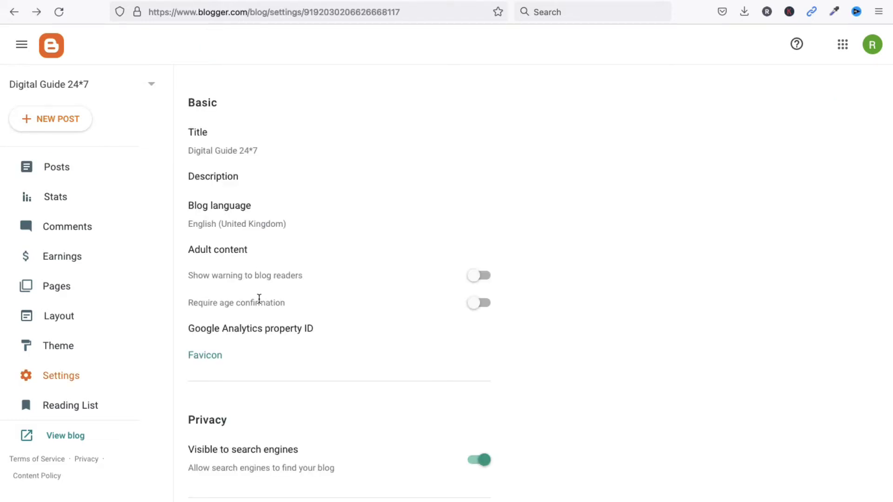
left_click(123, 91)
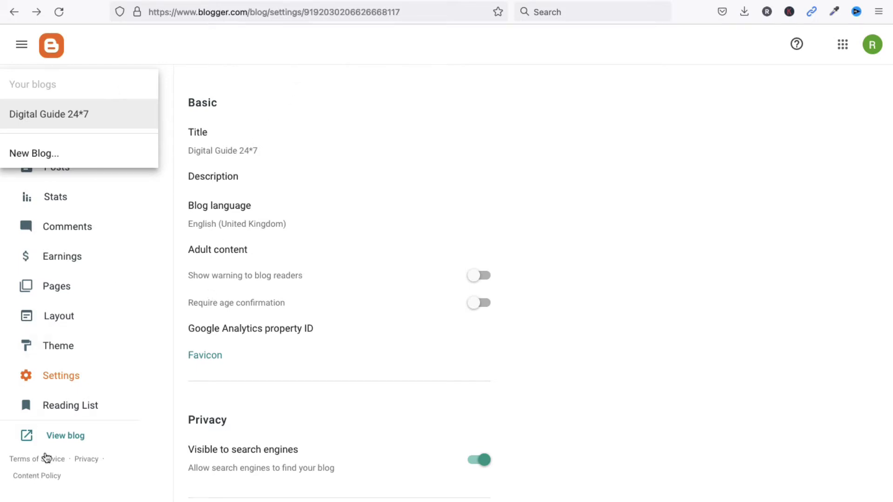
left_click(62, 438)
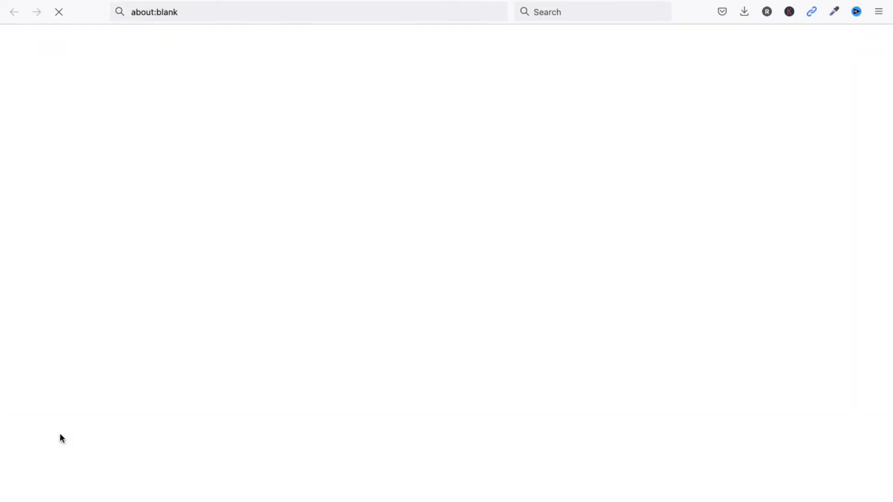
left_click(266, 11)
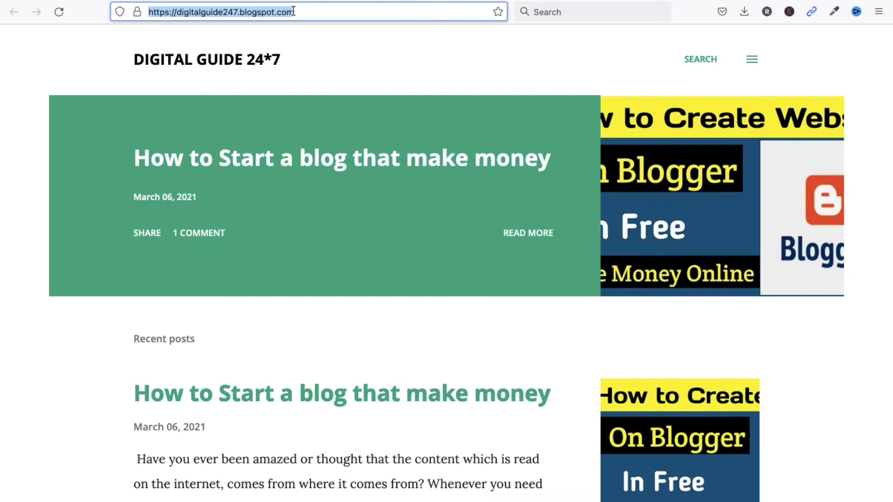
key("super+t")
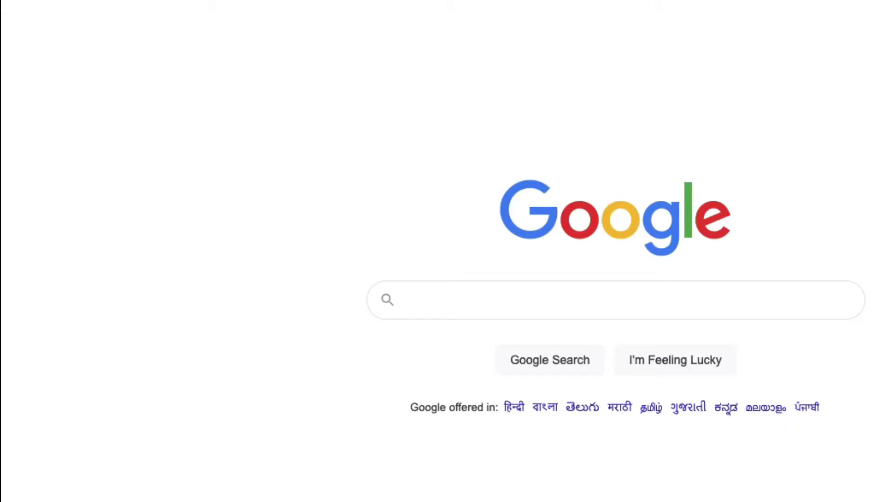
Search Google for 'google search console' and open the Google Search Console site.
left_click(456, 303)
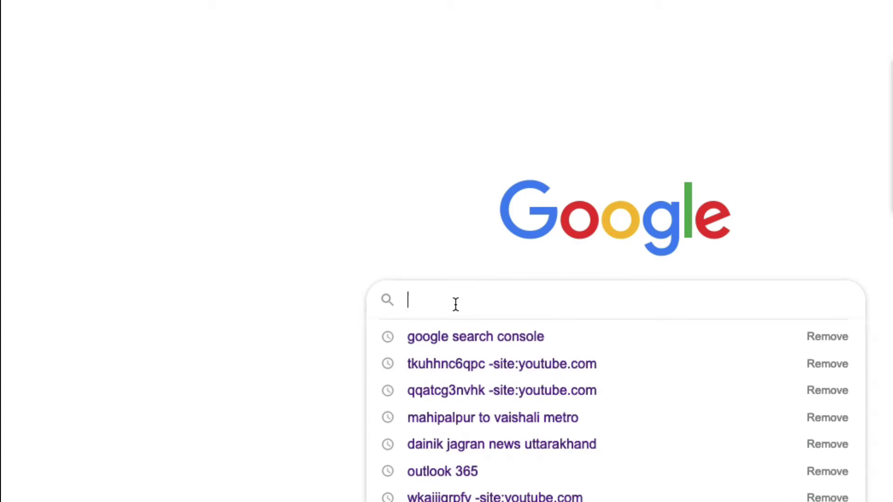
type("goo")
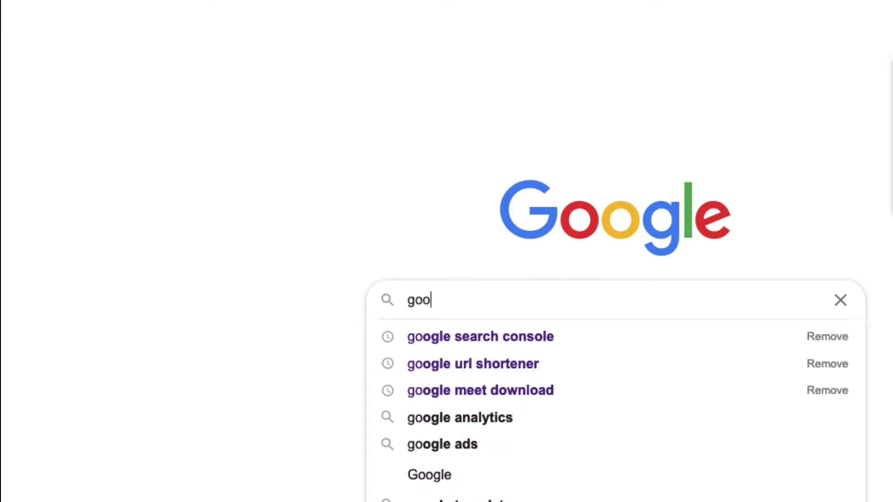
type("gle sear")
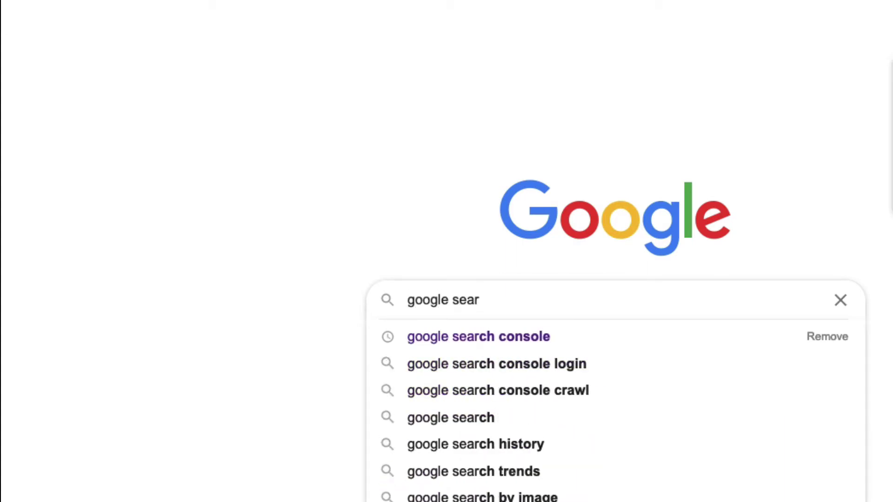
type("ch cons")
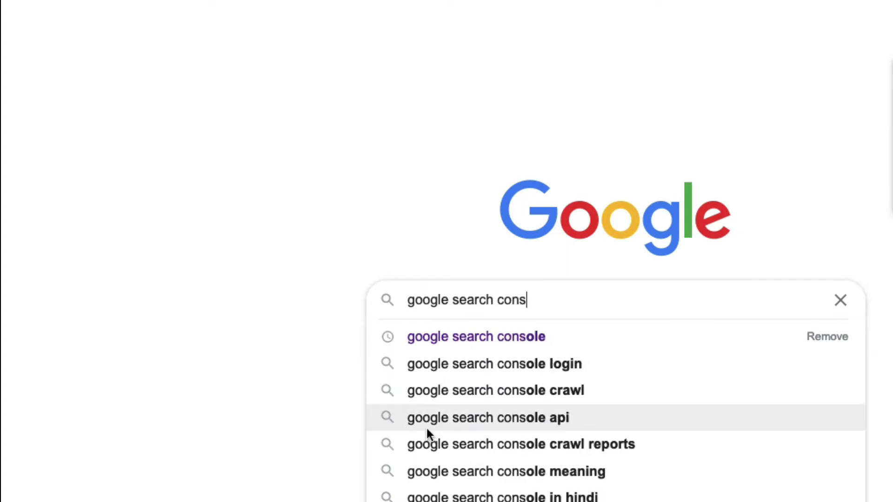
left_click(470, 339)
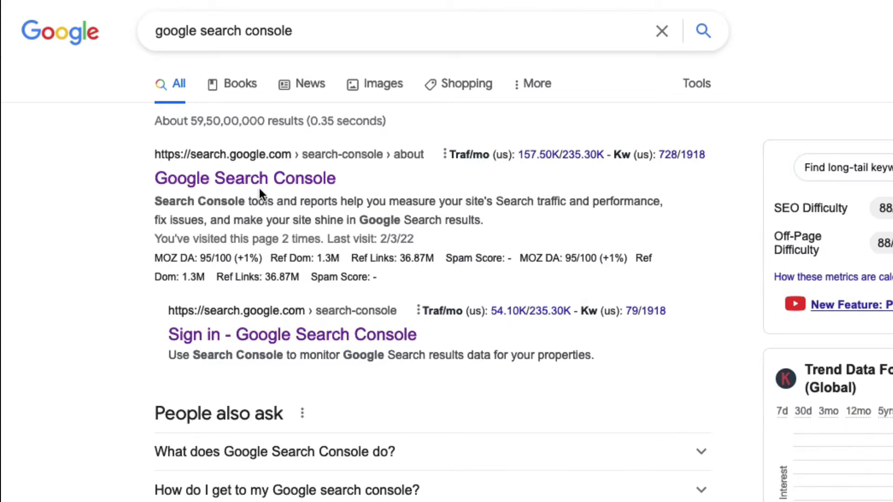
left_click(262, 194)
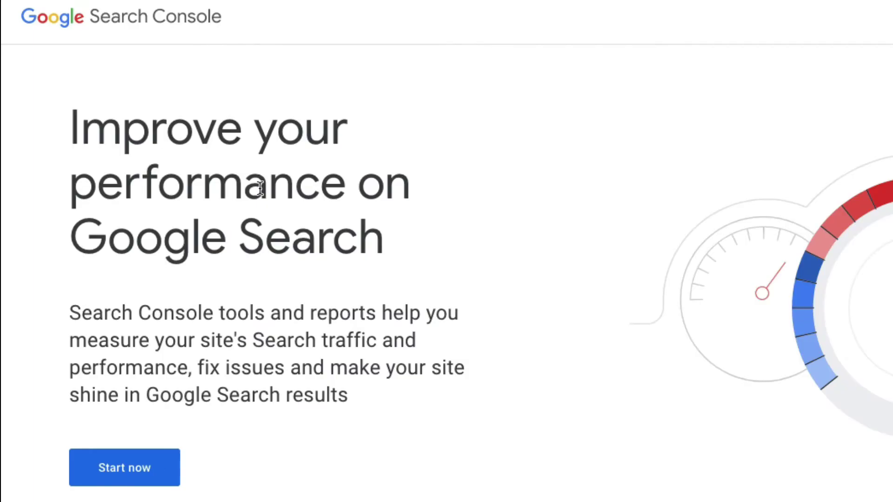
Enter Search Console, review the maahidigital.com Overview, and show the property list.
left_click(145, 479)
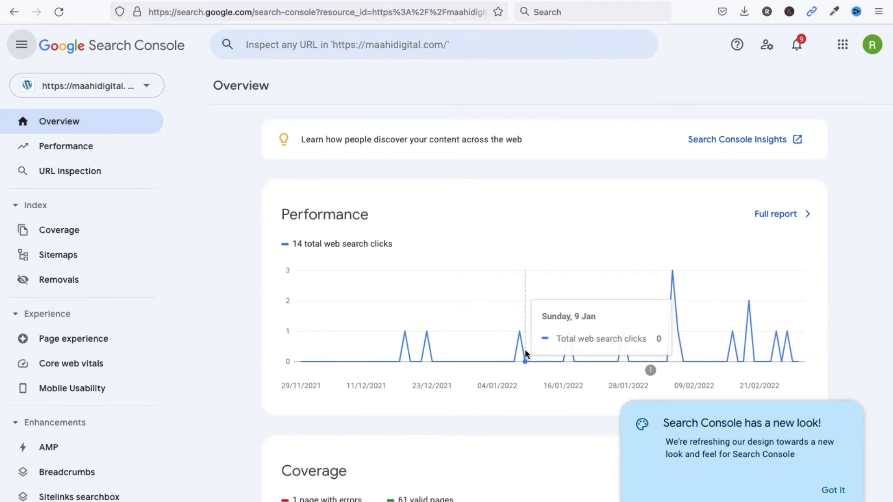
scroll(525, 354, "down", 10)
scroll(526, 356, "up", 10)
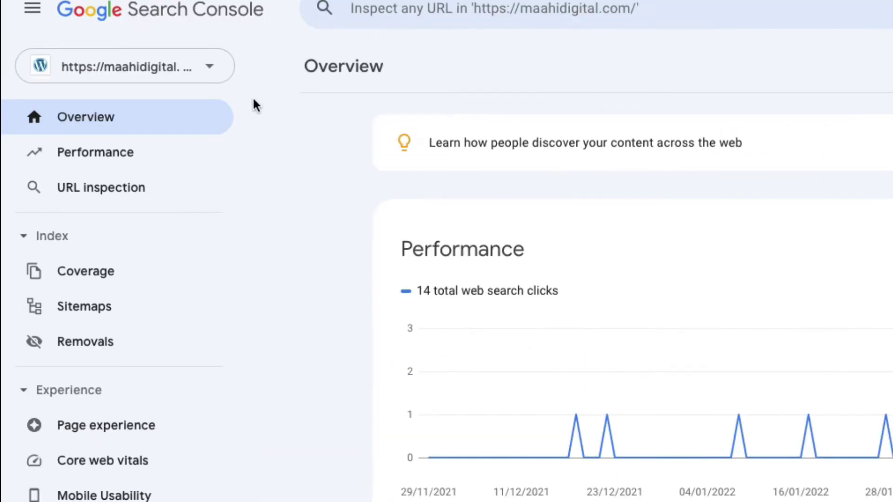
left_click(220, 74)
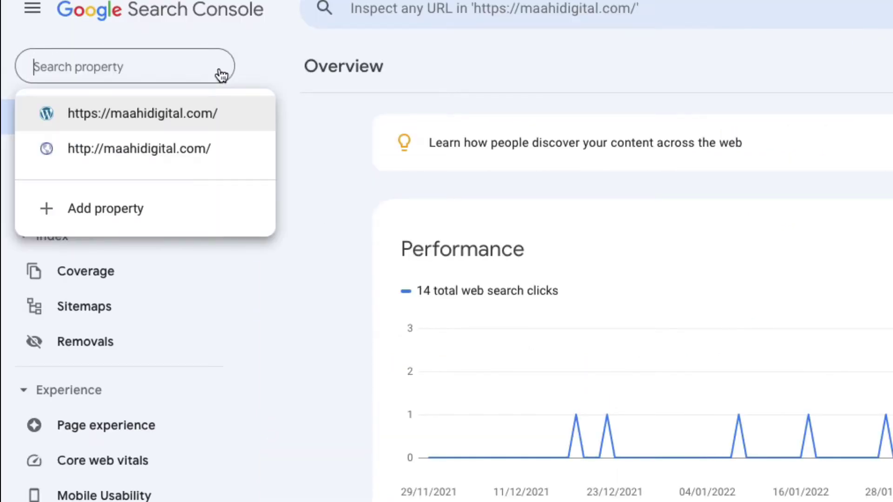
left_click(135, 212)
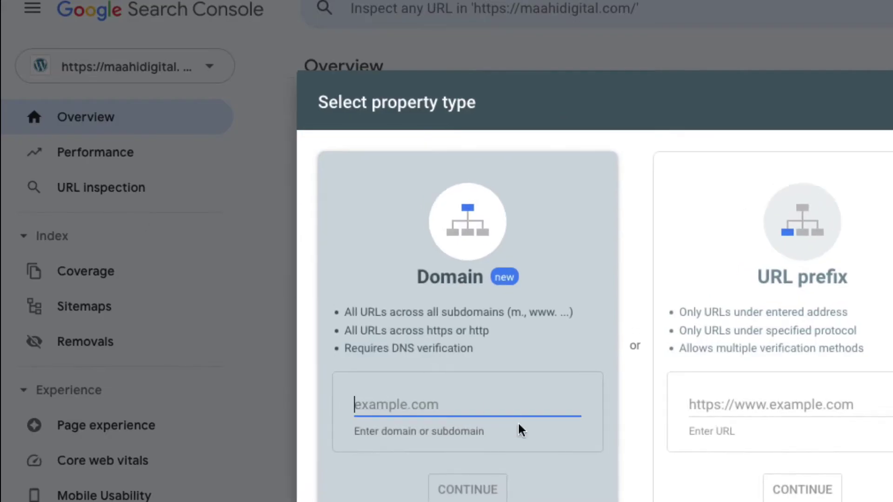
left_click(761, 406)
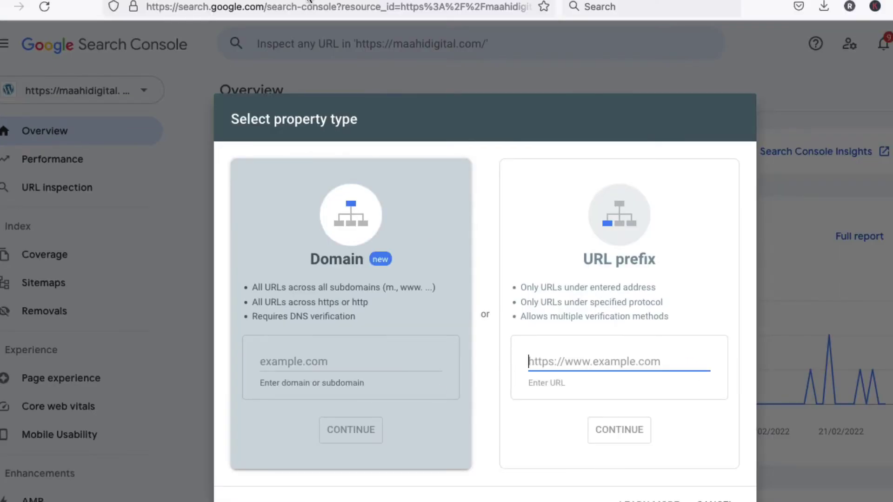
left_click(309, 1)
left_click(241, 14)
key("super+c")
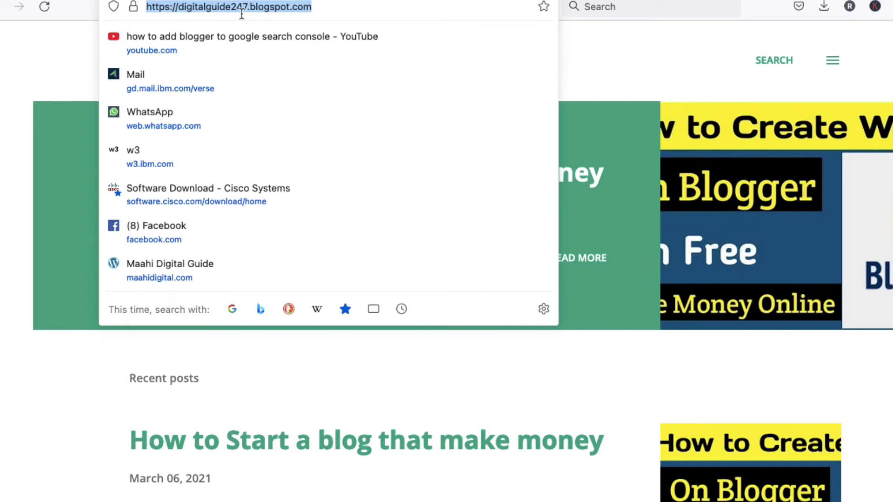
key("ctrl+Tab")
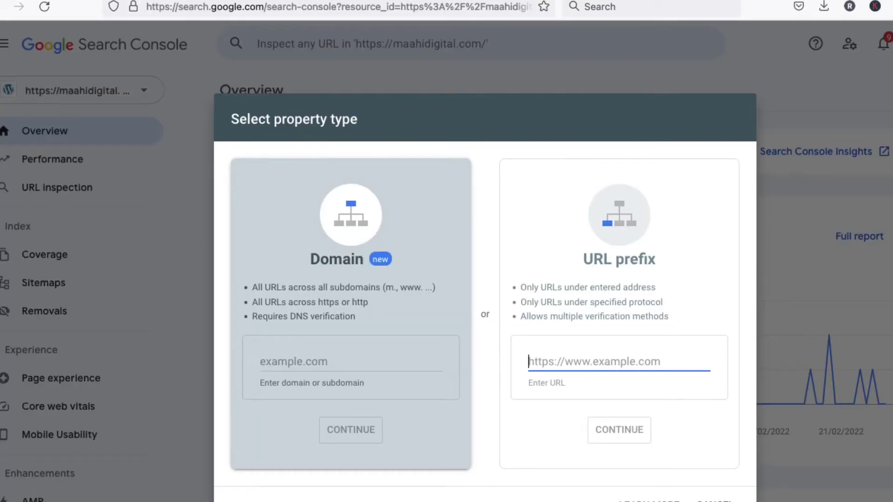
key("super+v")
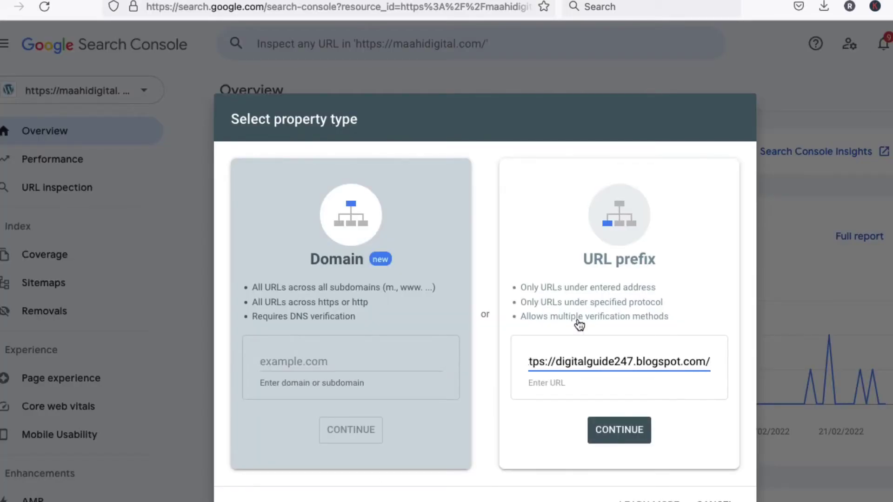
left_click(623, 437)
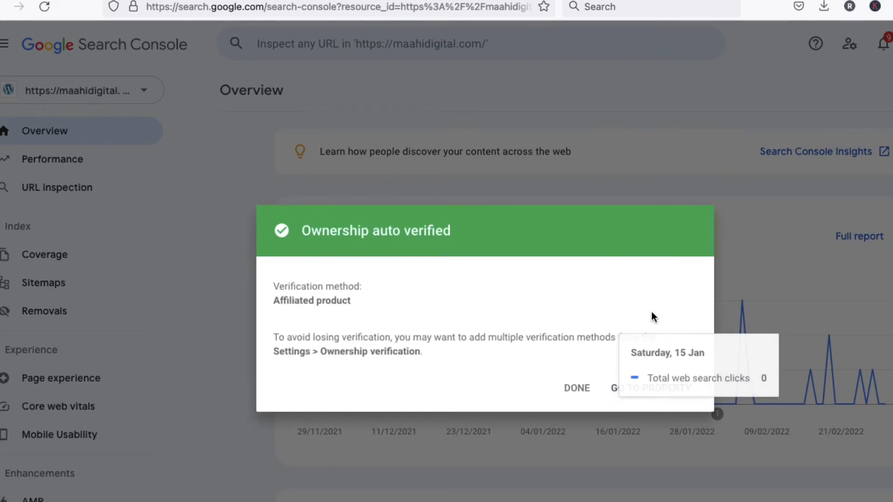
Dismiss the ownership verified message and switch to the digitalguide247.blogspot.com property.
left_click(581, 388)
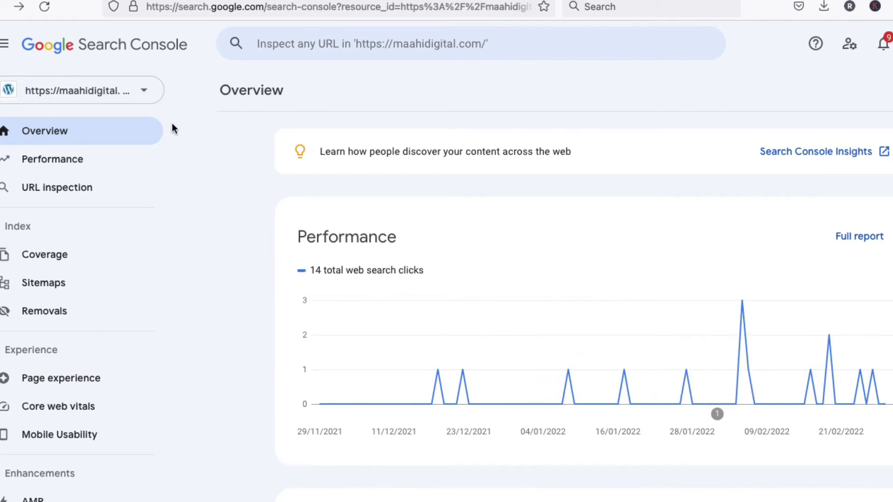
left_click(153, 101)
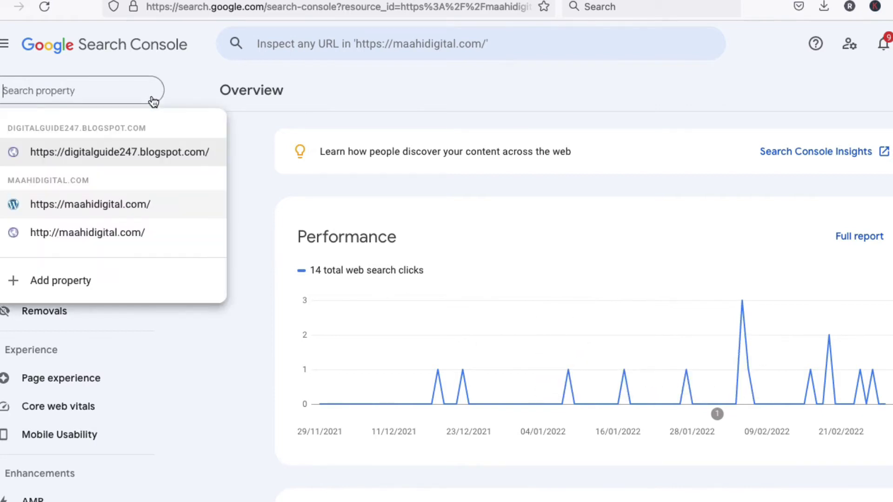
left_click(96, 155)
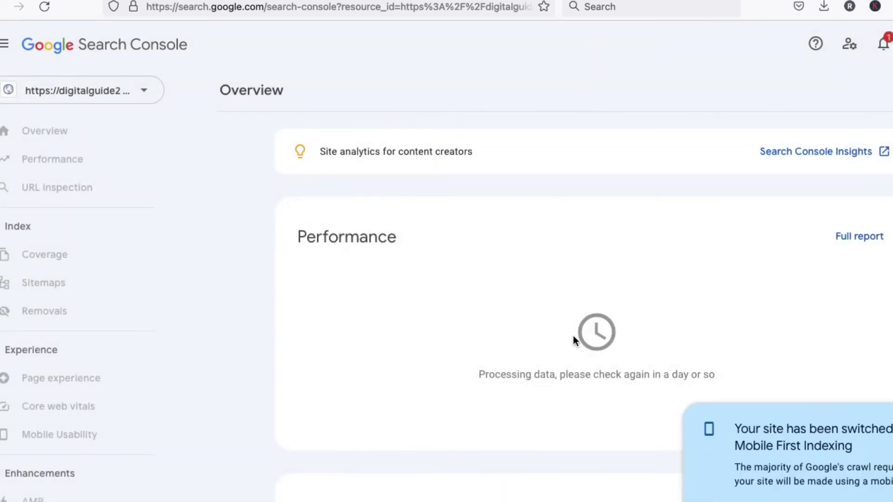
Open the blog property's Sitemaps report, then start a fresh browser tab.
scroll(573, 336, "down", 3)
scroll(575, 335, "up", 3)
scroll(583, 313, "down", 2)
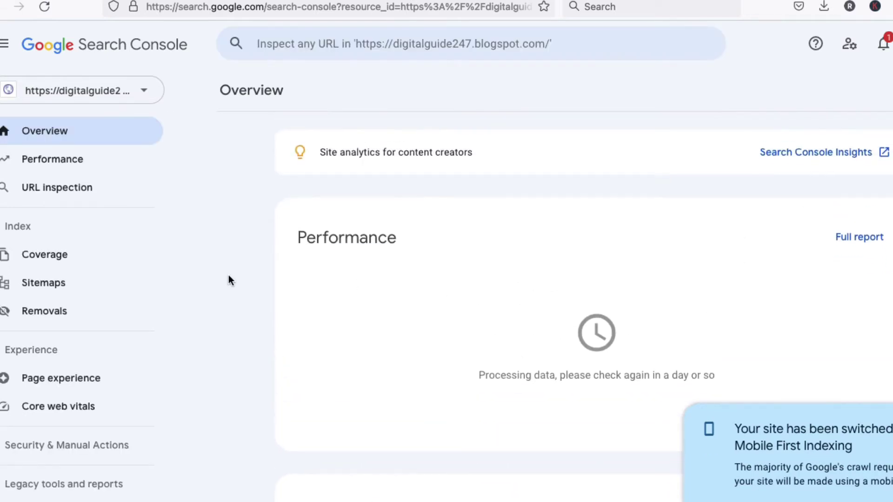
scroll(459, 298, "down", 6)
scroll(458, 295, "down", 2)
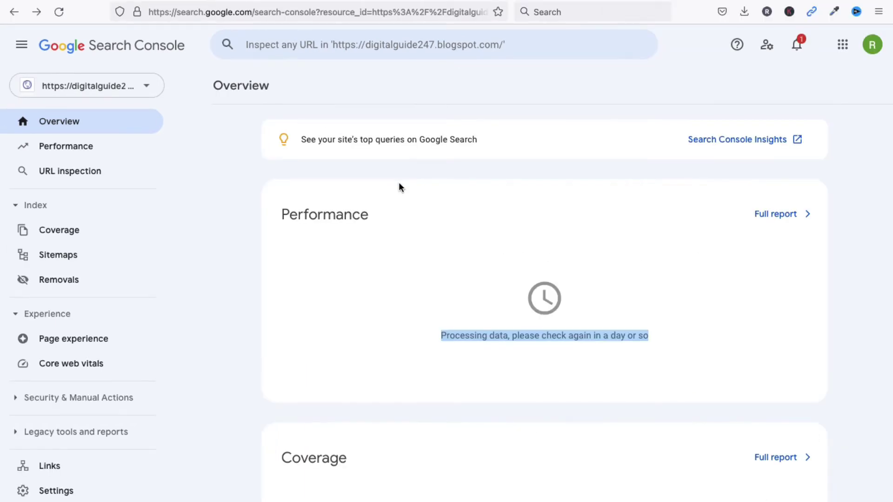
left_click(63, 255)
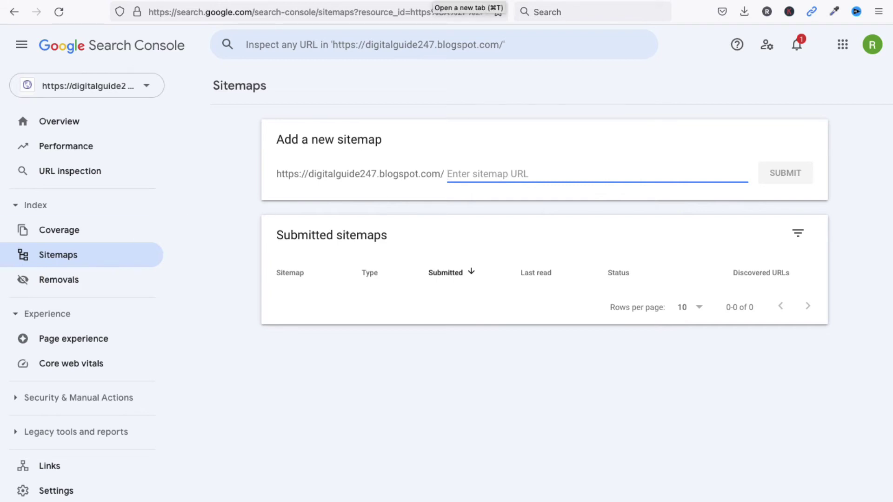
key("super+t")
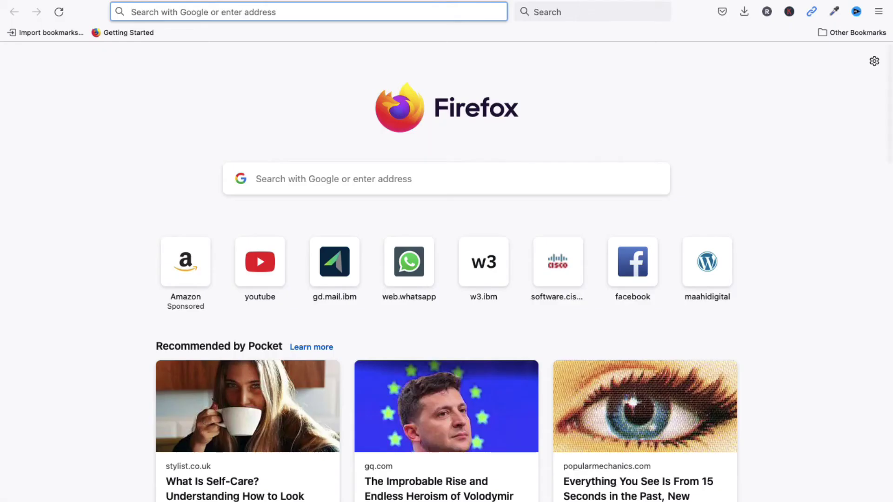
Search Google for 'sitemap generator' and open the XML-Sitemaps.com generator result.
type("g")
key("Return")
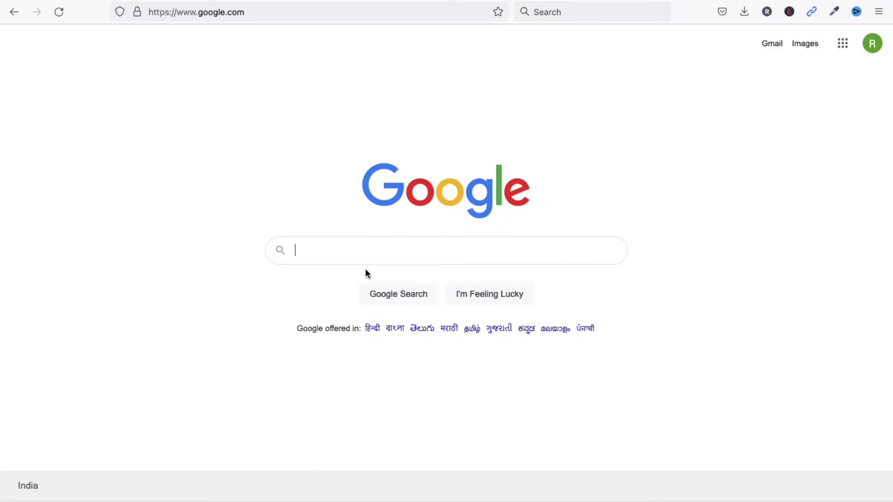
type("sitemap")
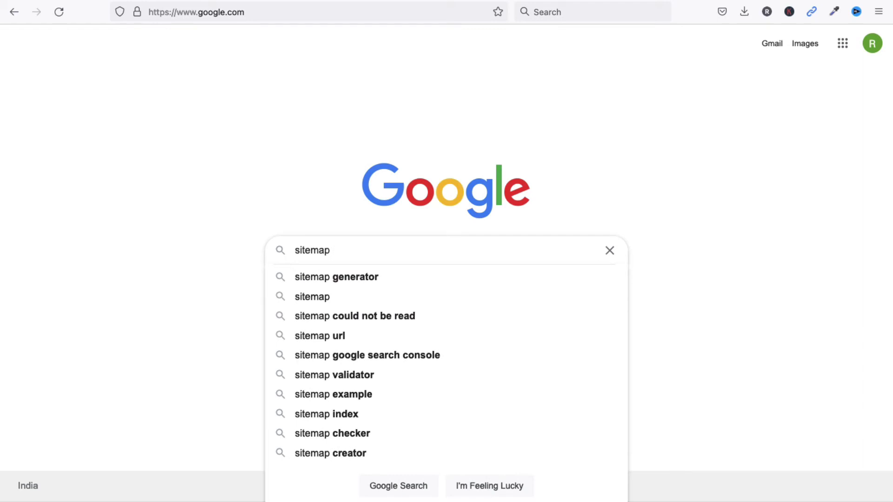
left_click(350, 280)
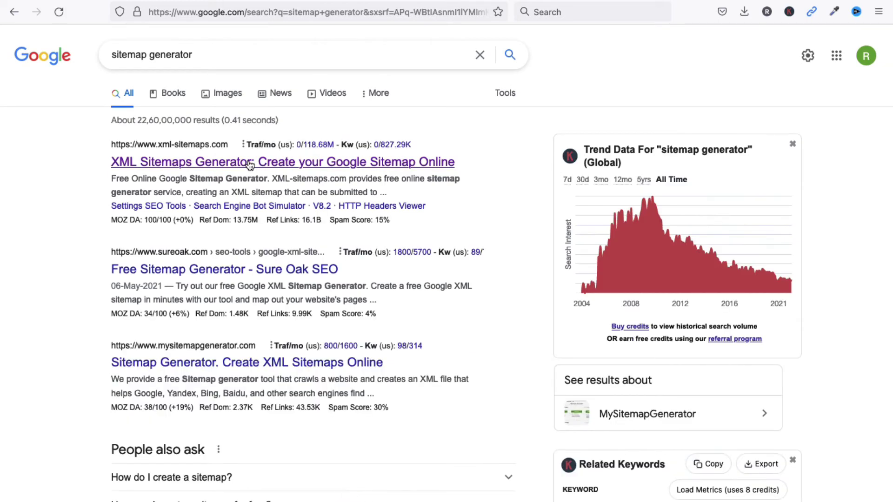
left_click(251, 163)
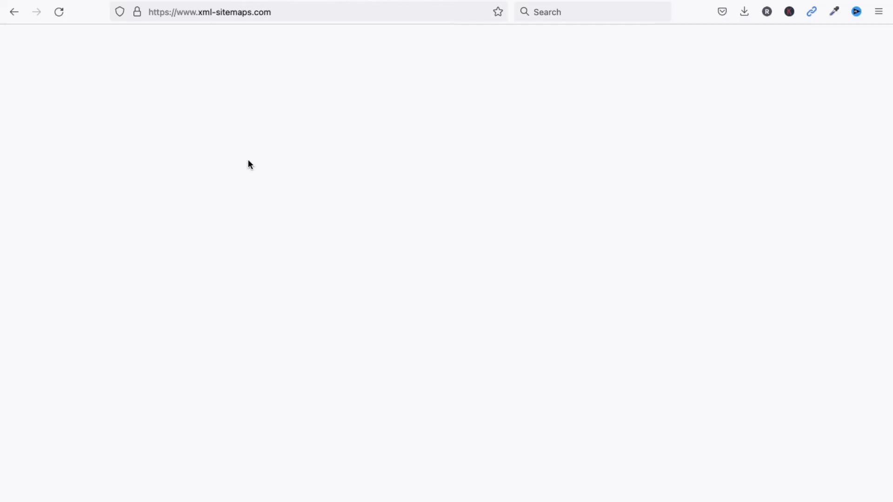
Paste the blog URL into XML-Sitemaps.com's Website URL field and start generating the sitemap.
left_click(261, 151)
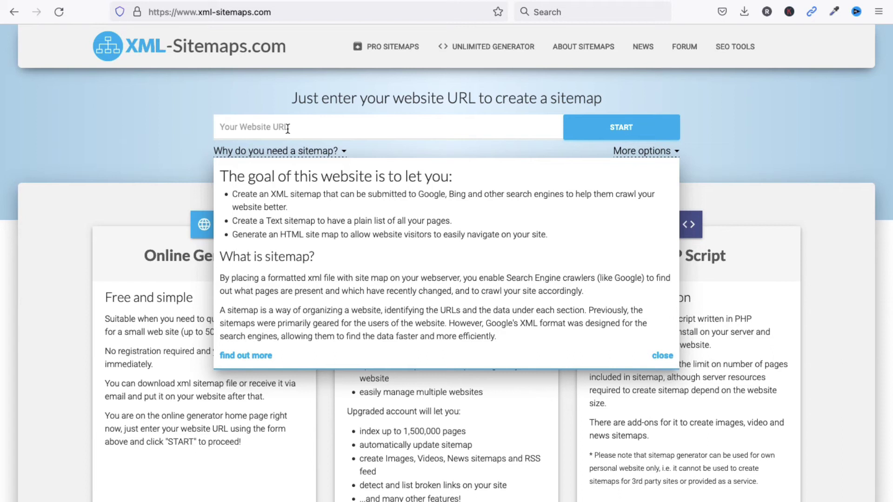
left_click(288, 129)
key("ctrl+v")
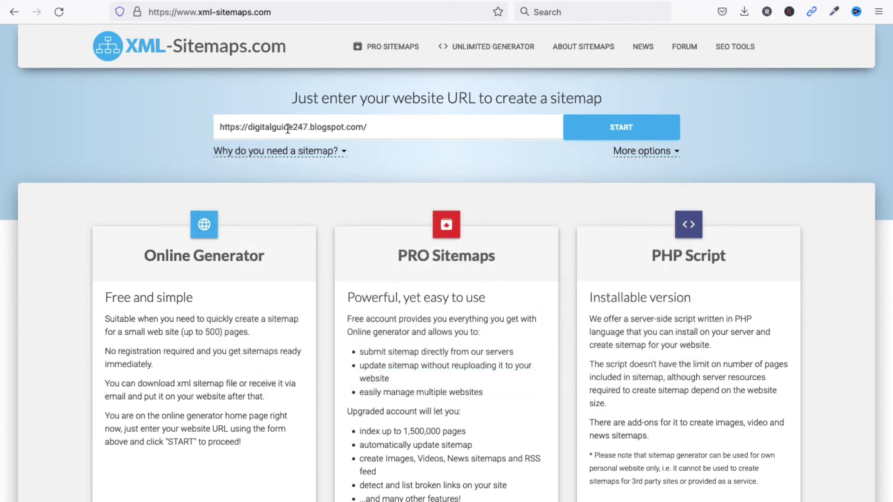
left_click(608, 134)
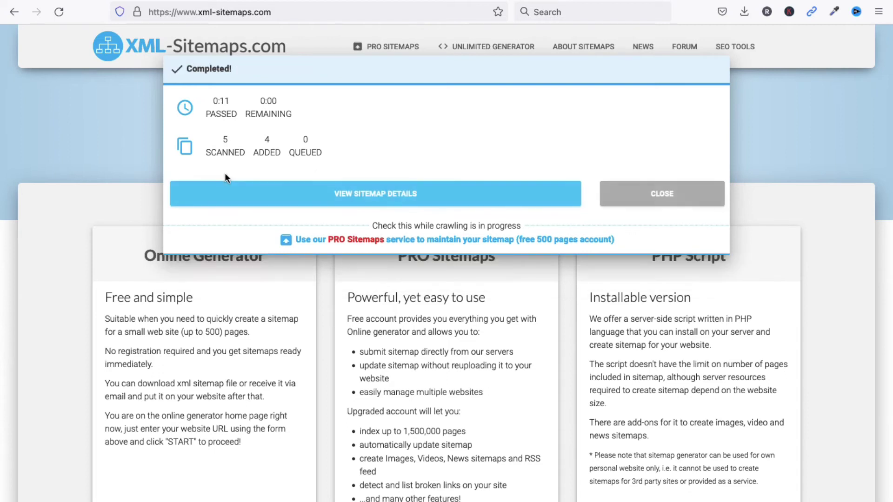
Review the generated sitemap's details: 4 indexed pages and a URL preview.
left_click(343, 200)
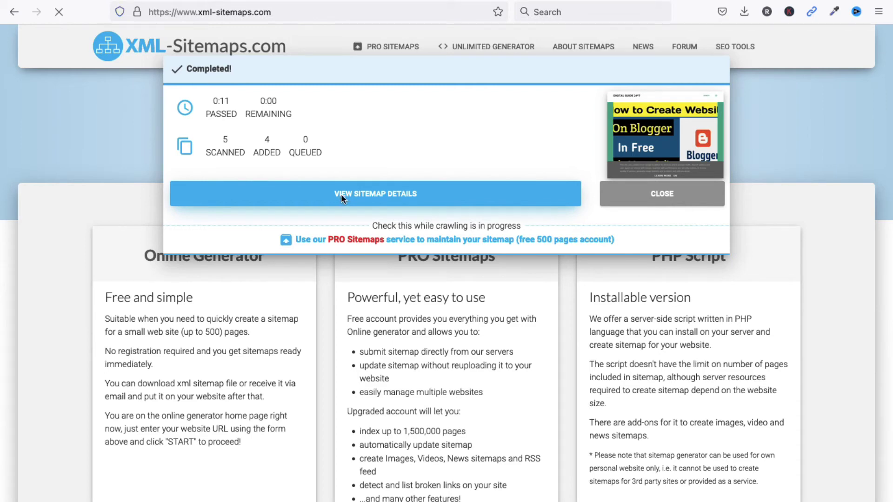
scroll(229, 238, "down", 4)
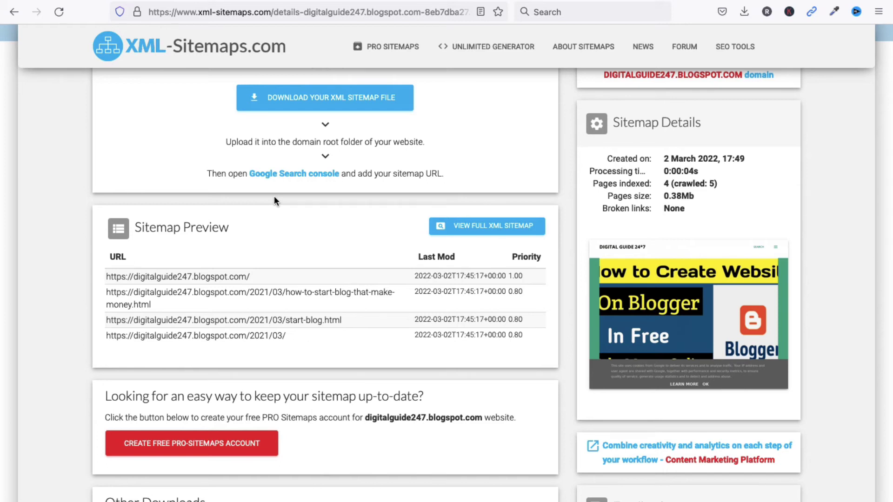
scroll(275, 201, "up", 4)
scroll(274, 200, "down", 7)
scroll(274, 201, "up", 7)
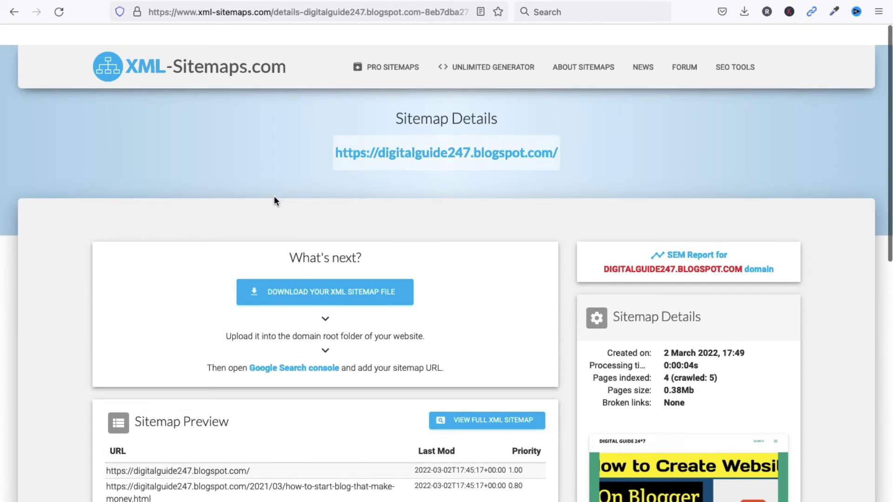
scroll(275, 200, "down", 1)
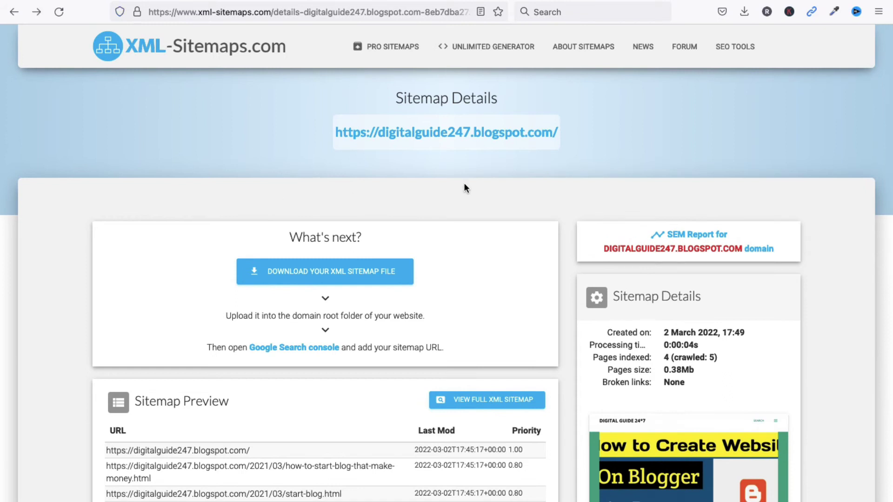
Return to the Search Console Sitemaps page and highlight the blog address prefix.
key("super+bracketright")
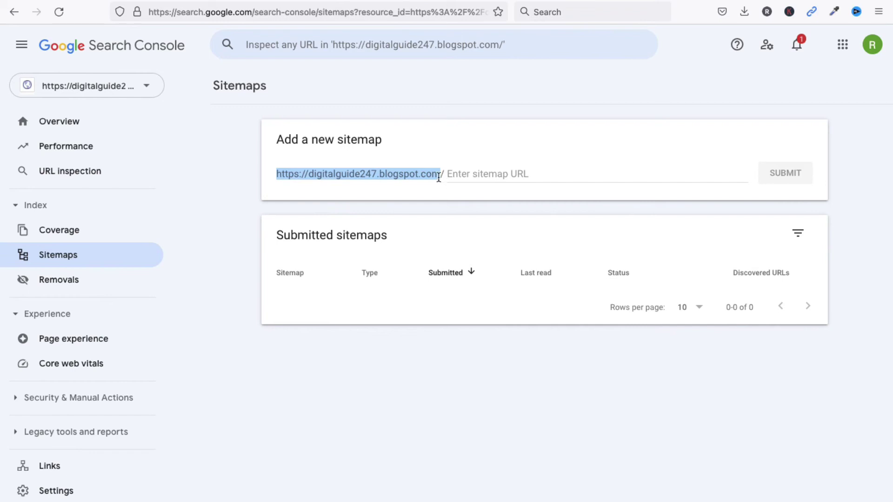
left_click(437, 177)
left_click(287, 170)
left_click_drag(287, 171, 439, 175)
Submit sitemap.xml as a new sitemap and confirm its Success status with 2 discovered URLs.
left_click(481, 174)
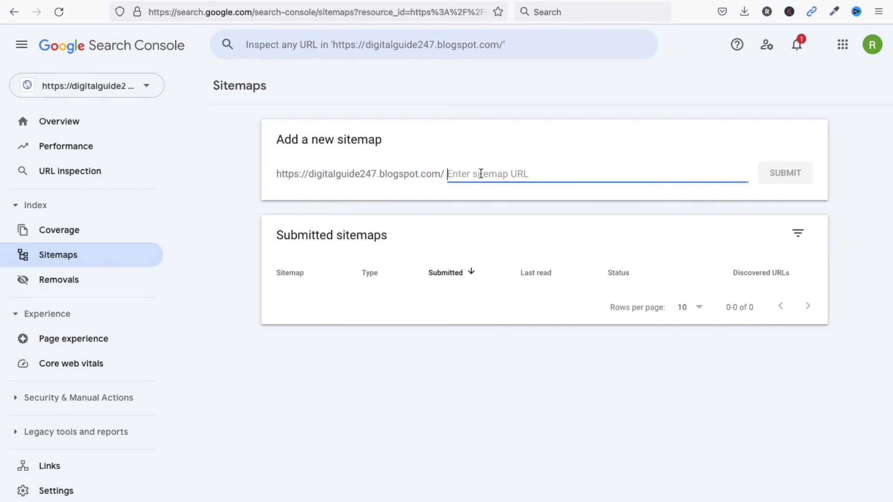
type("sitemap.")
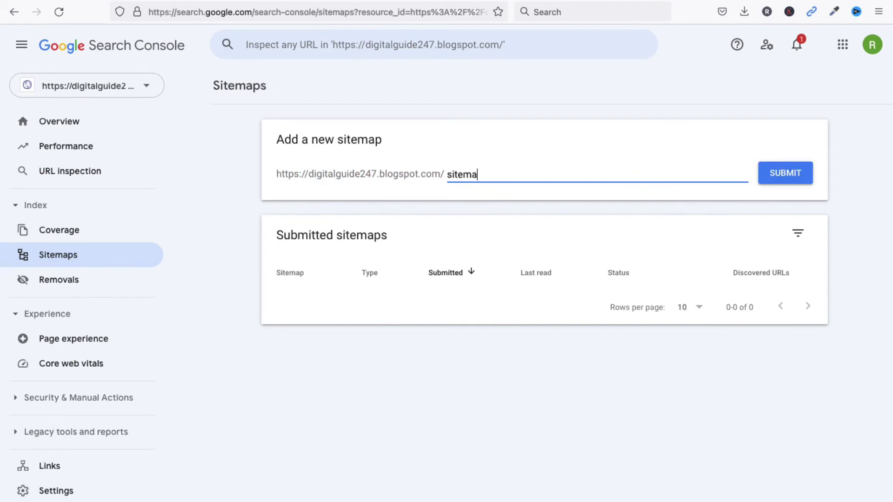
type("xml")
left_click(781, 187)
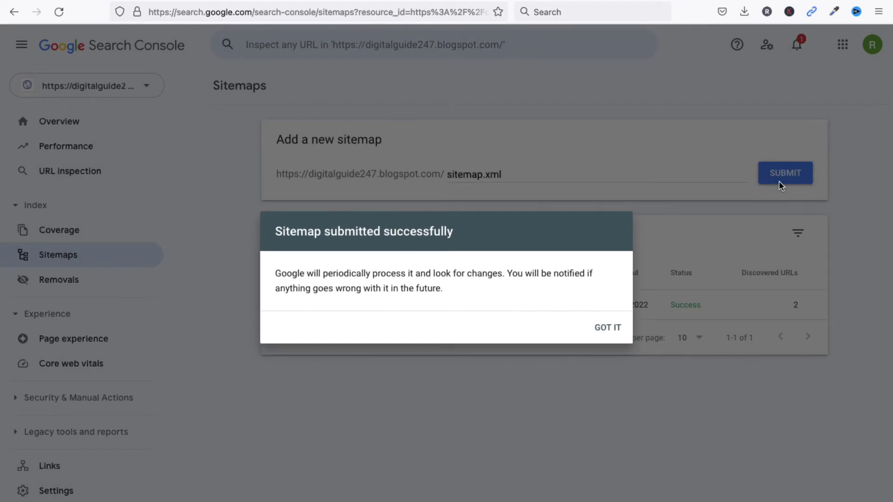
left_click(276, 230)
left_click_drag(276, 230, 462, 231)
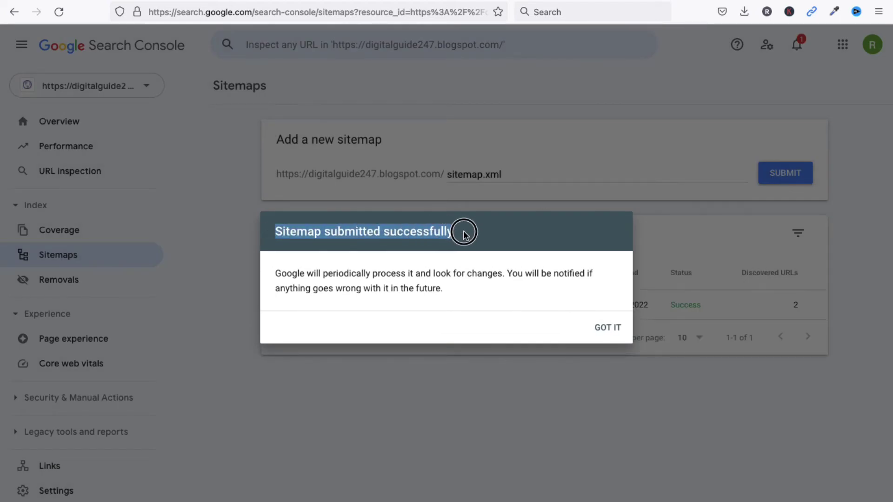
left_click(610, 328)
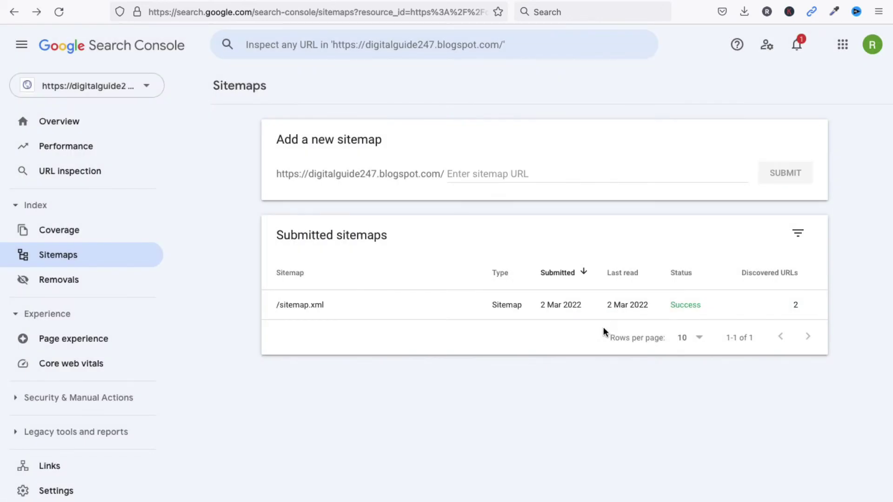
left_click_drag(803, 311, 777, 308)
Check the /sitemap.xml processed status, then view the blog's still-processing Performance report.
left_click(775, 306)
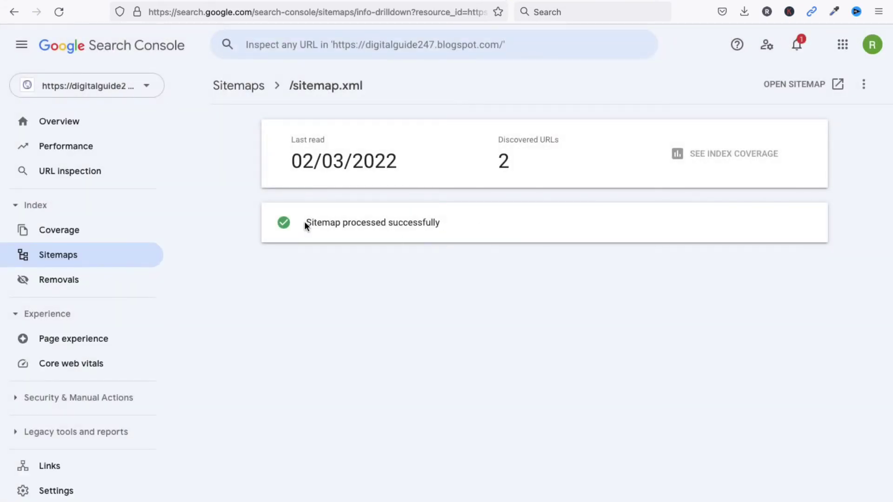
left_click_drag(304, 223, 458, 224)
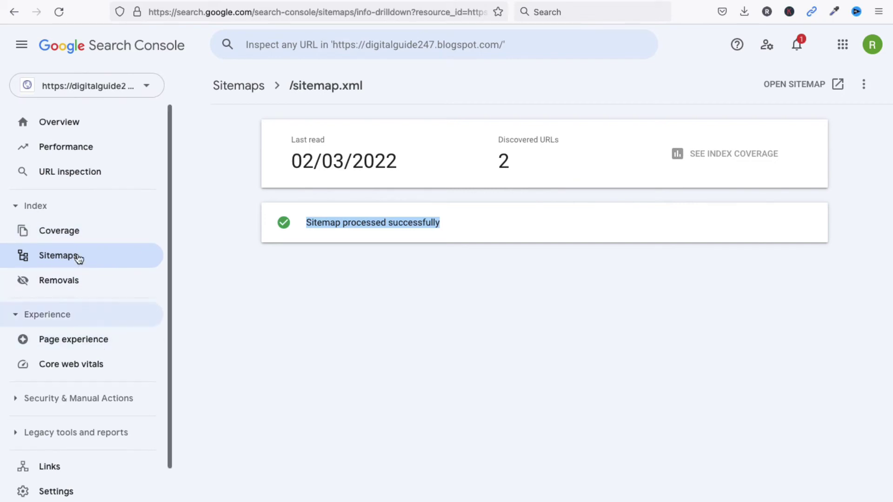
left_click(73, 125)
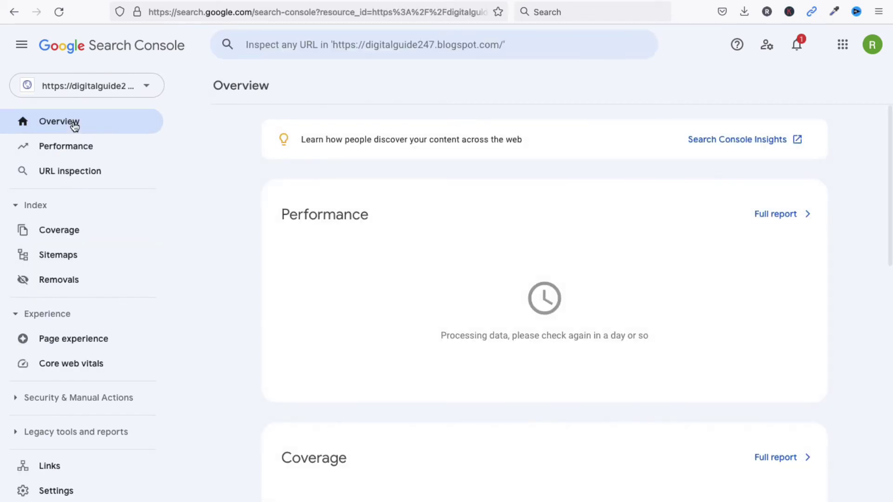
left_click(77, 148)
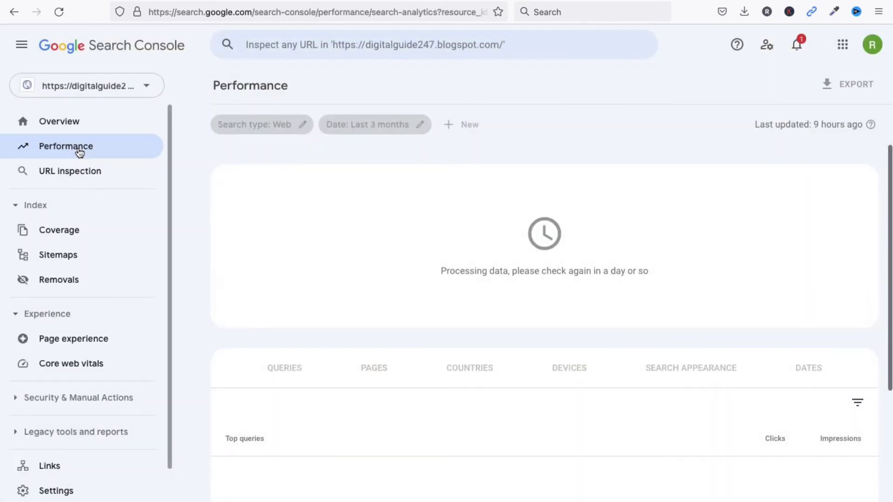
left_click(113, 85)
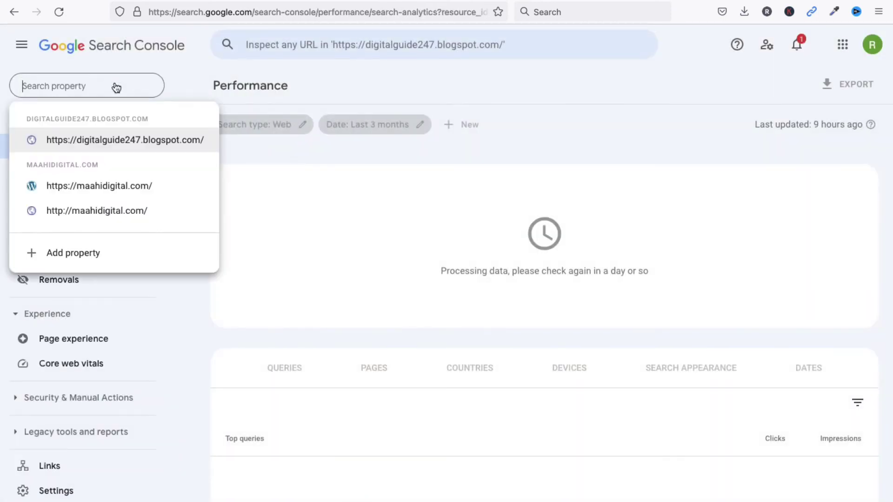
Switch to maahidigital.com and break its Performance results down by pages.
left_click(114, 186)
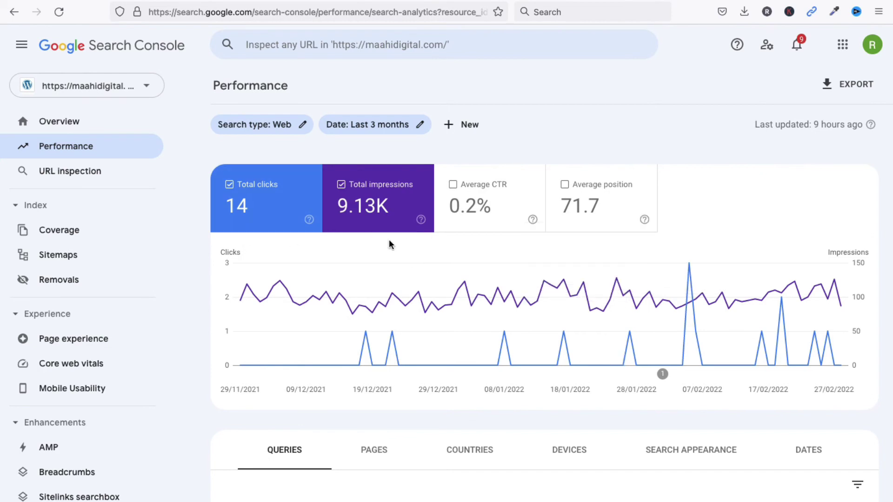
scroll(350, 281, "down", 8)
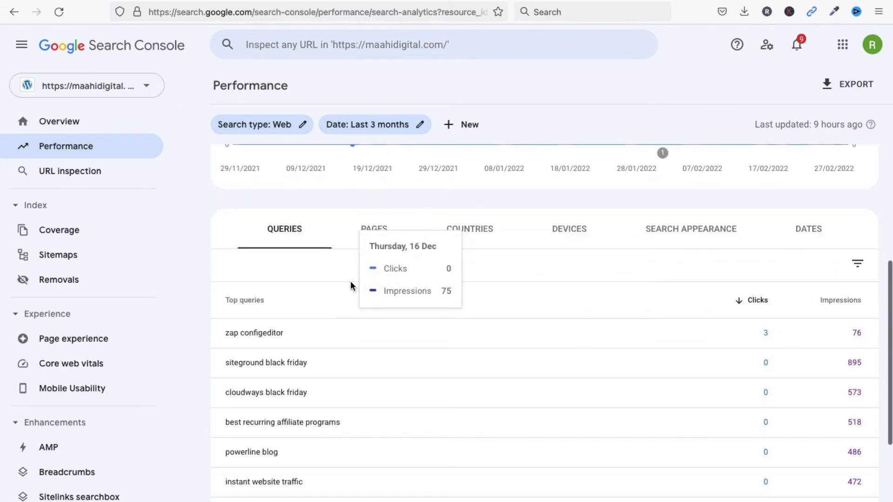
scroll(351, 233, "up", 3)
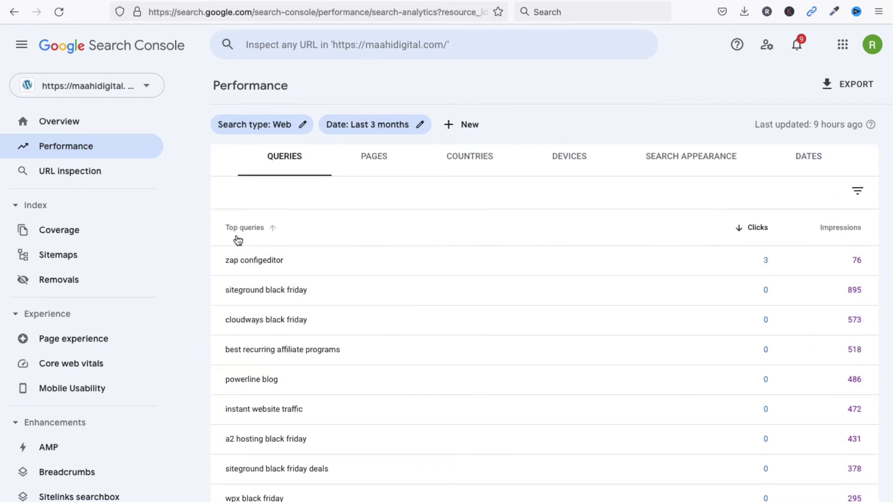
left_click(384, 166)
scroll(362, 341, "down", 8)
scroll(363, 342, "up", 4)
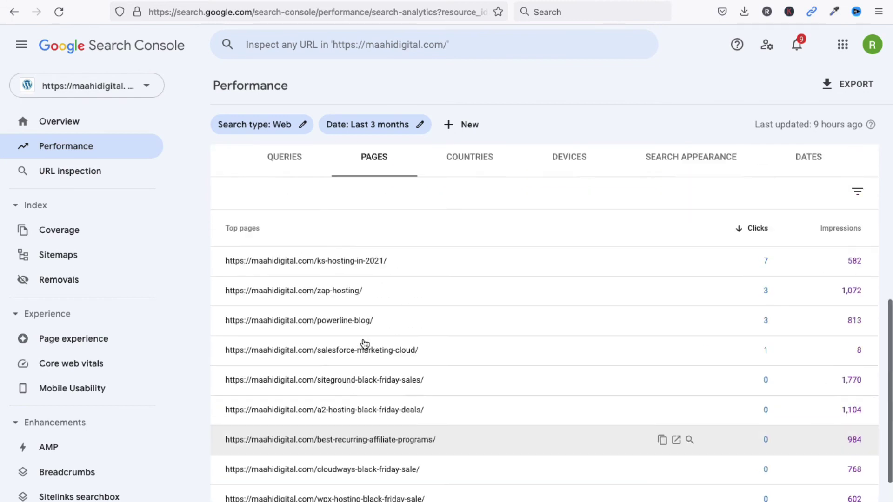
scroll(365, 344, "up", 5)
Break the maahidigital.com Performance results down by country.
mouse_move(474, 303)
scroll(475, 306, "down", 1)
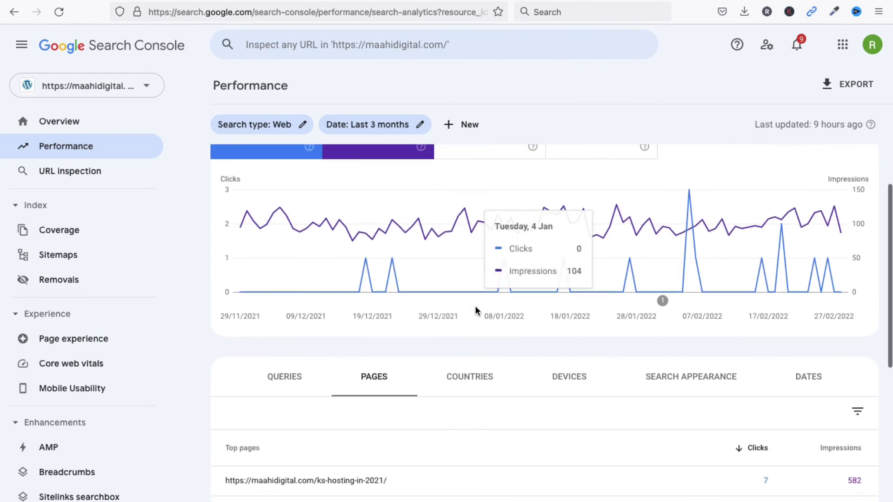
left_click(478, 387)
scroll(478, 386, "down", 6)
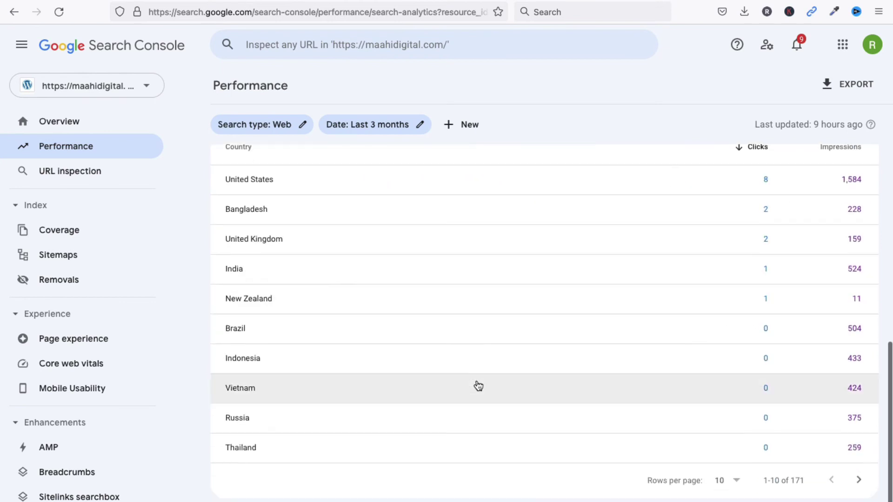
scroll(478, 387, "up", 2)
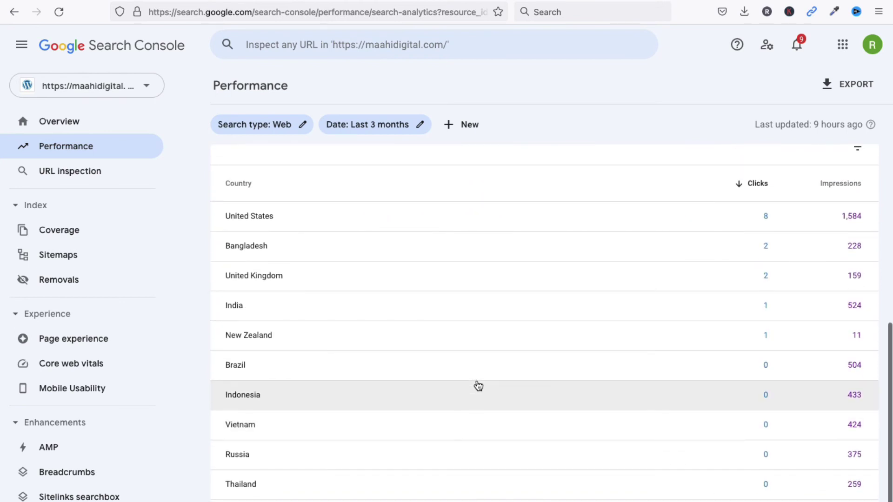
scroll(478, 386, "up", 3)
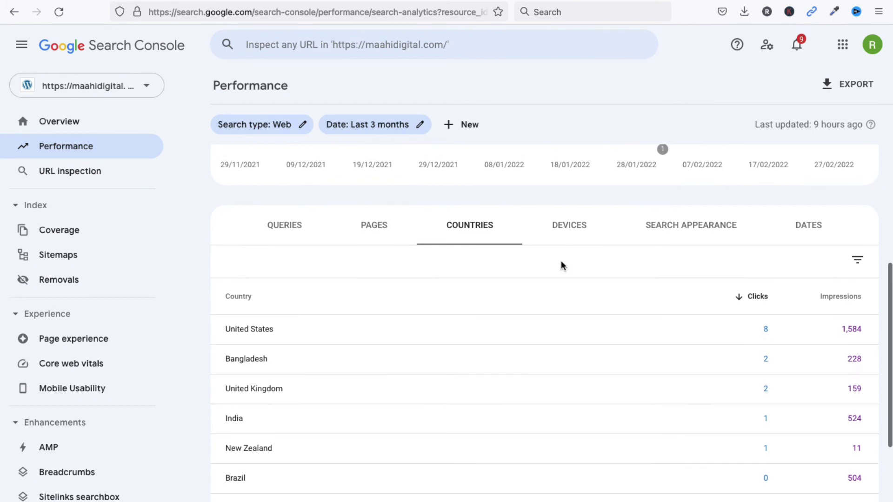
View the device and search appearance breakdowns: AMP non-rich results, 3 clicks, 875 impressions.
left_click(575, 233)
scroll(582, 286, "down", 3)
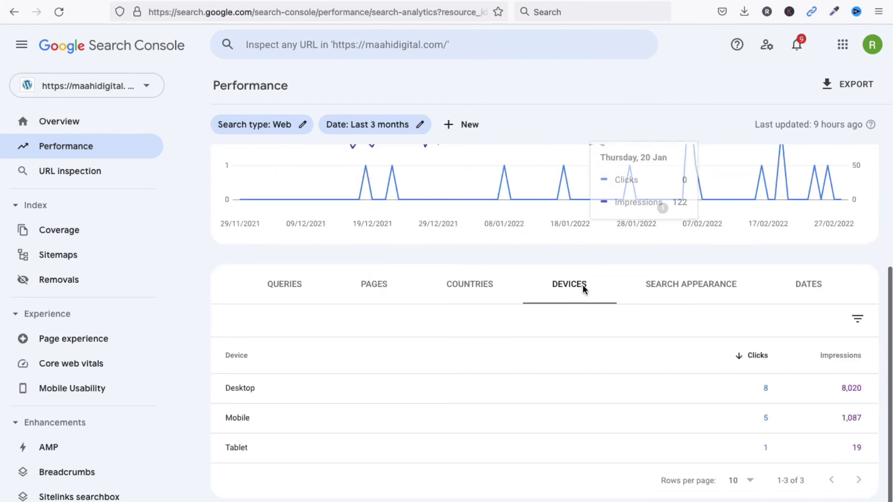
scroll(584, 291, "up", 3)
left_click(702, 401)
scroll(583, 324, "down", 2)
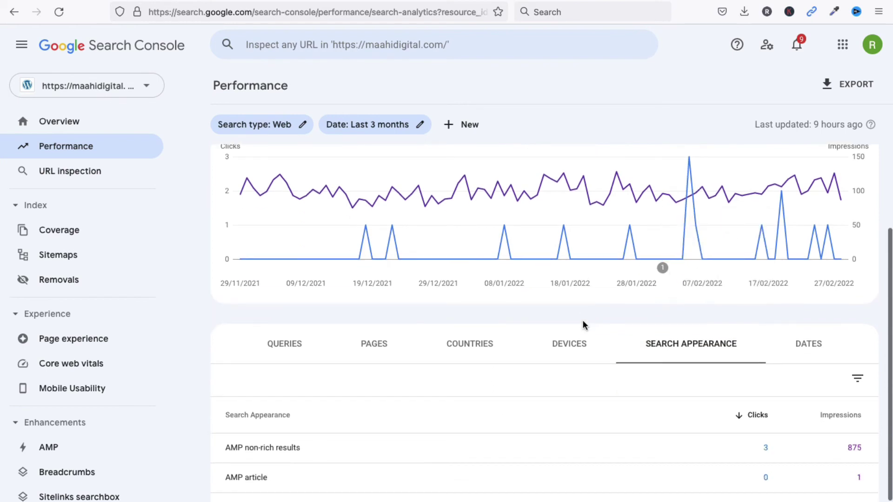
left_click(87, 172)
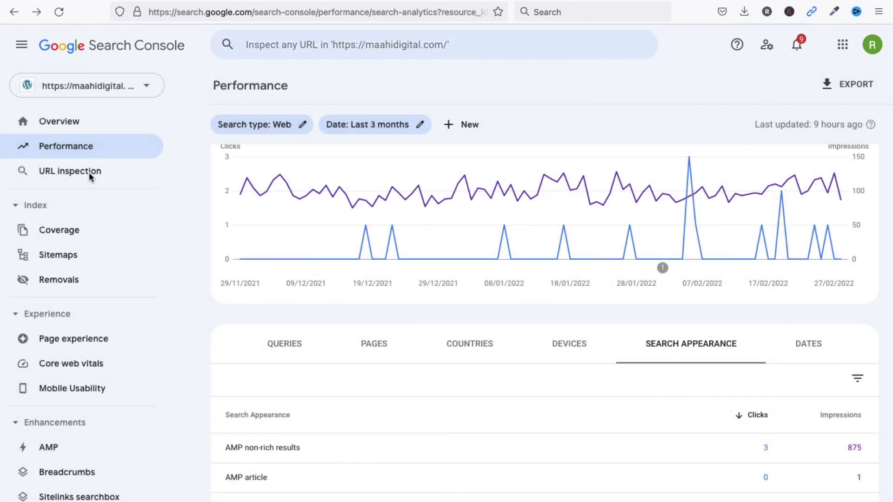
left_click(58, 176)
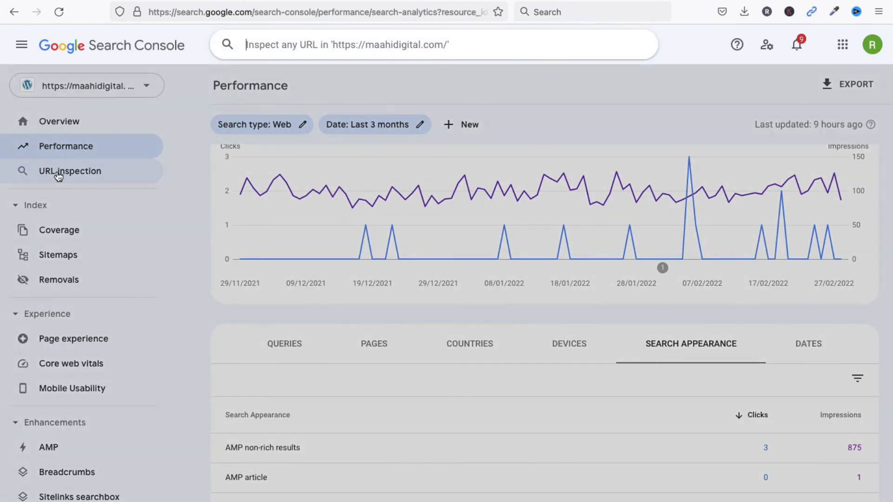
right_click(344, 47)
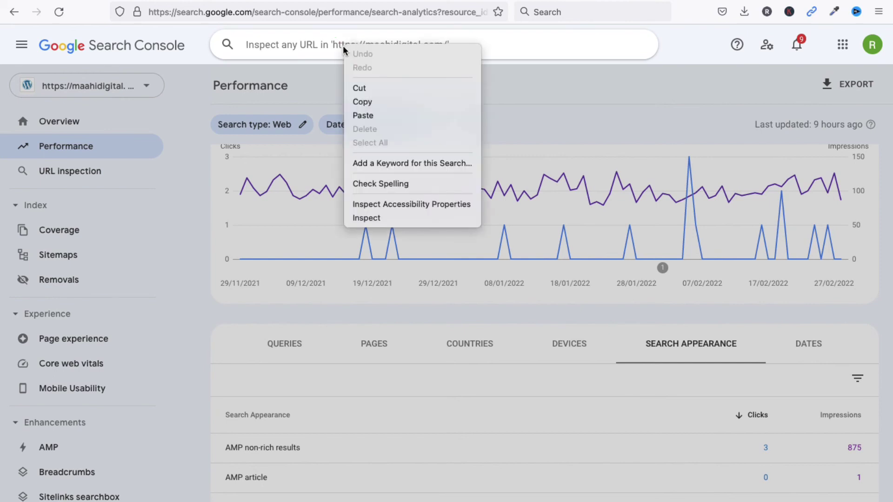
left_click(69, 231)
left_click(69, 231)
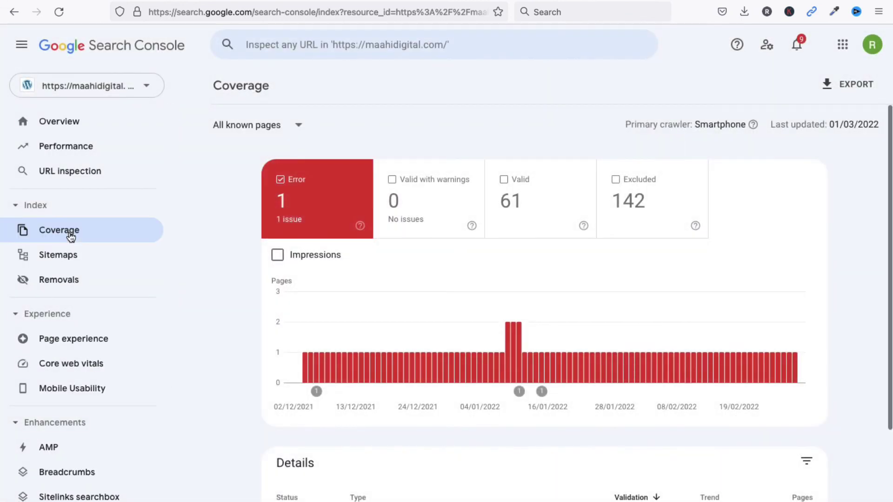
Review the Coverage report's 1 error, 61 valid and 142 excluded pages, then go to Removals.
scroll(332, 319, "down", 2)
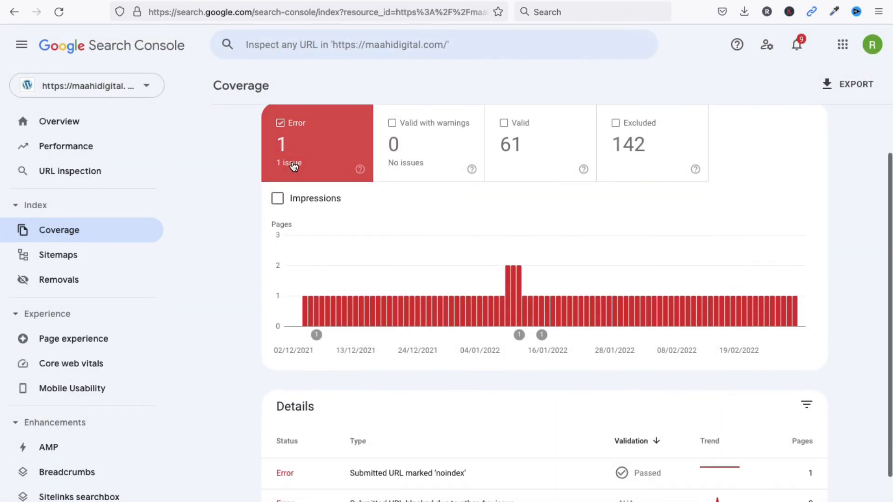
scroll(450, 284, "down", 2)
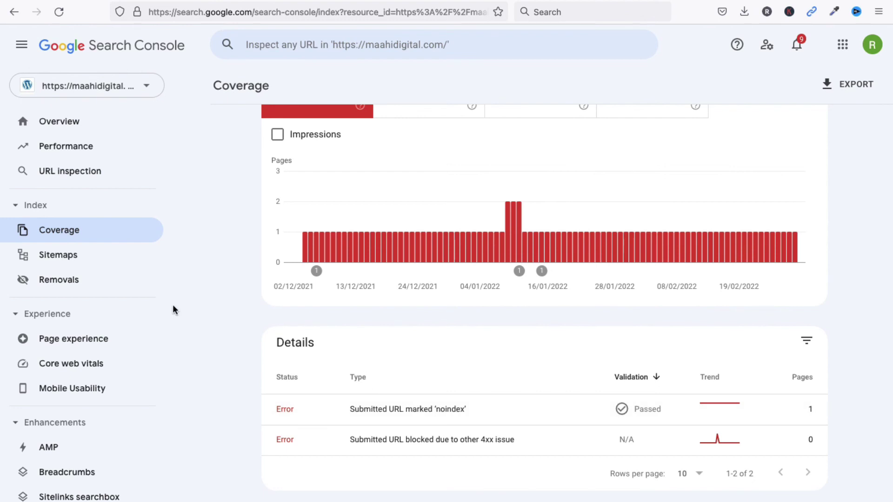
scroll(117, 351, "down", 2)
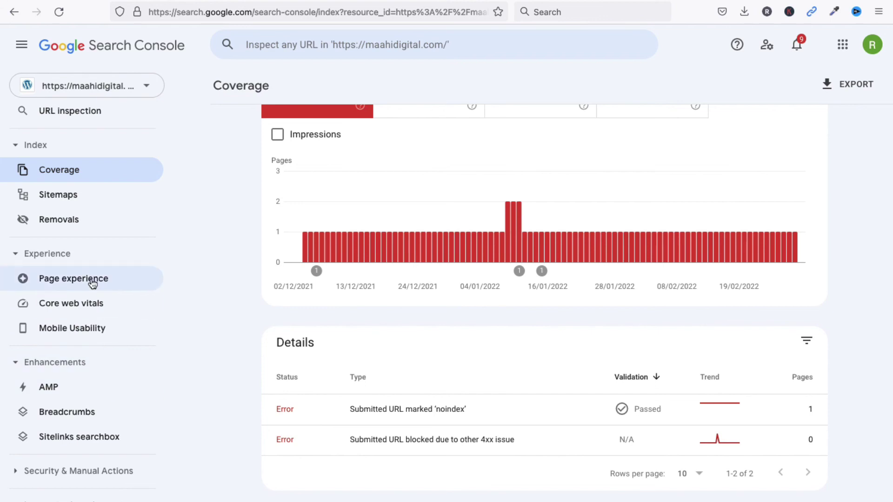
left_click(84, 229)
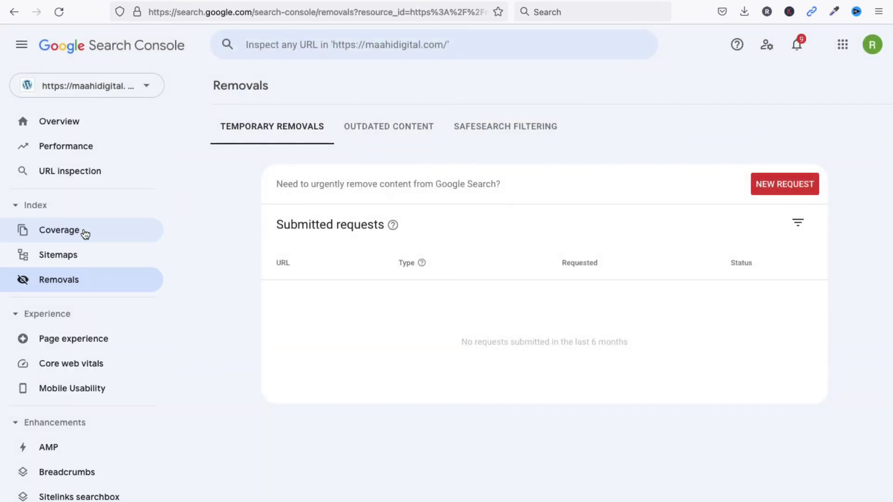
View Page experience, then the Core web vitals report showing not enough mobile usage data.
left_click(81, 339)
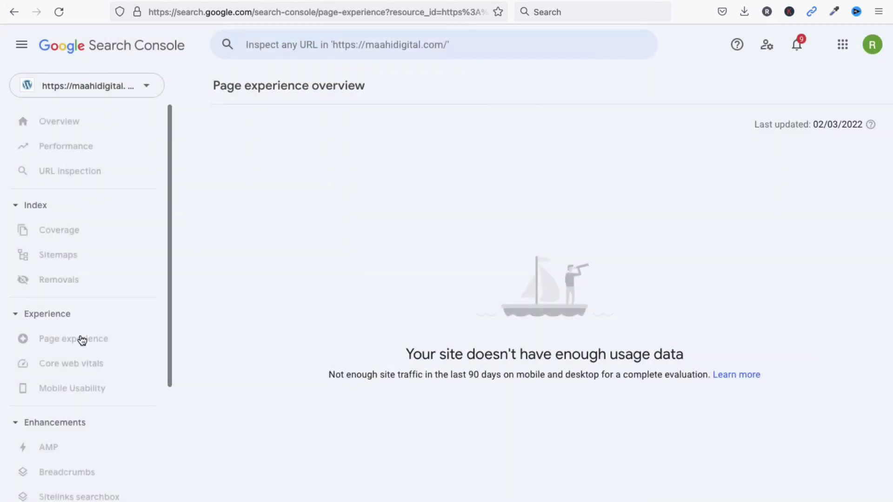
left_click(88, 368)
scroll(88, 365, "down", 5)
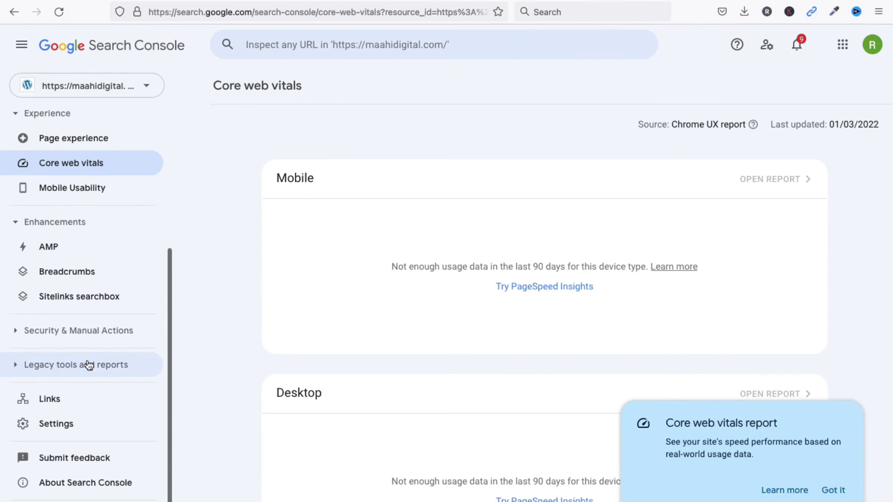
scroll(88, 315, "up", 5)
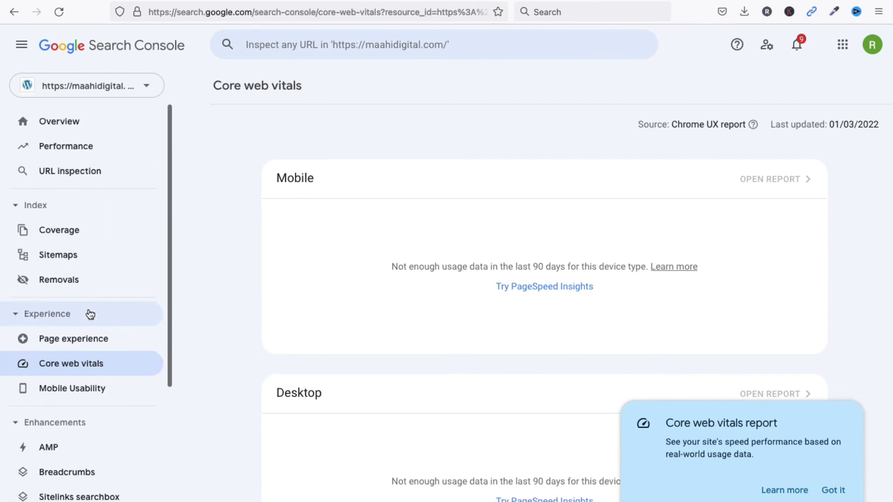